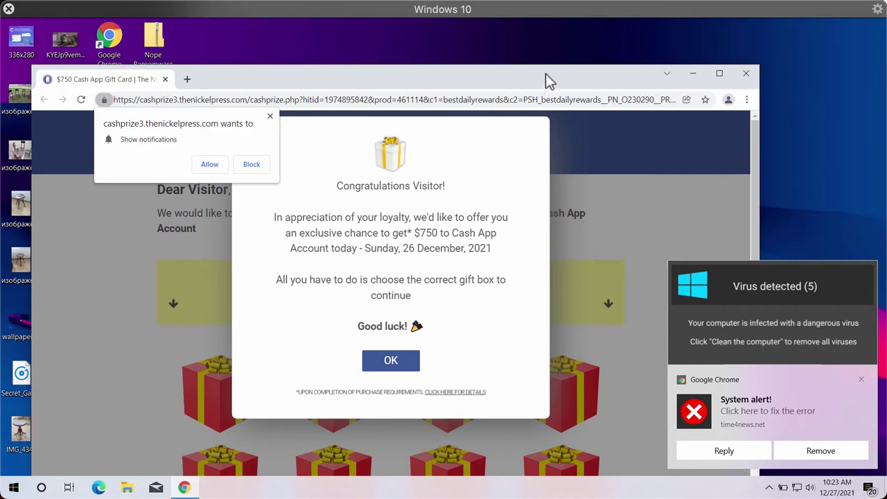
Reposition the Chrome window showing the $750 Cash App gift card page and maximize it
drag(545, 77, 557, 74)
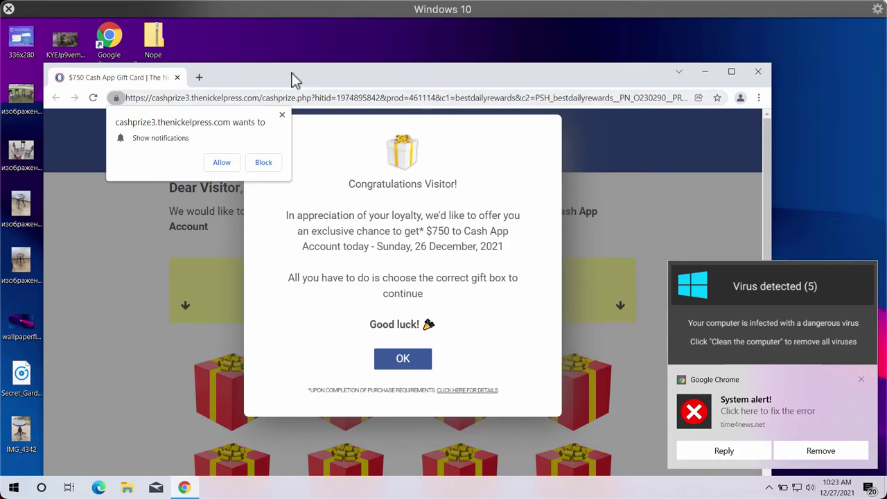
drag(294, 79, 303, 58)
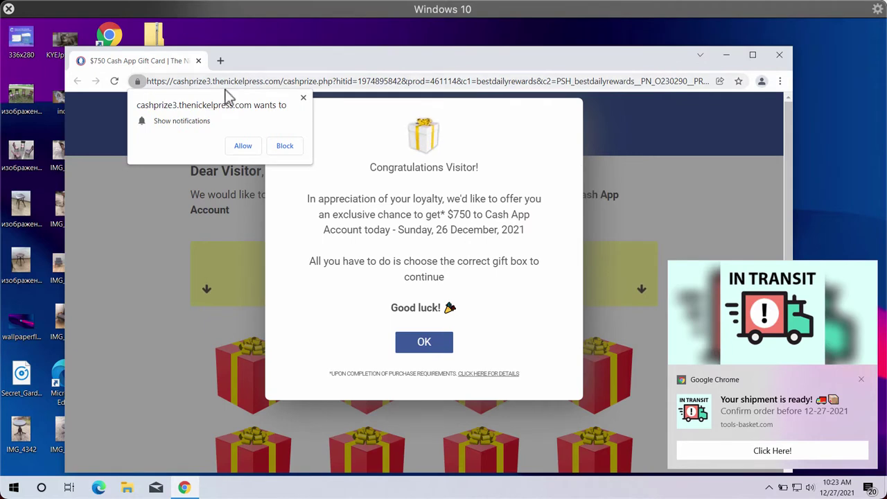
drag(351, 59, 351, 52)
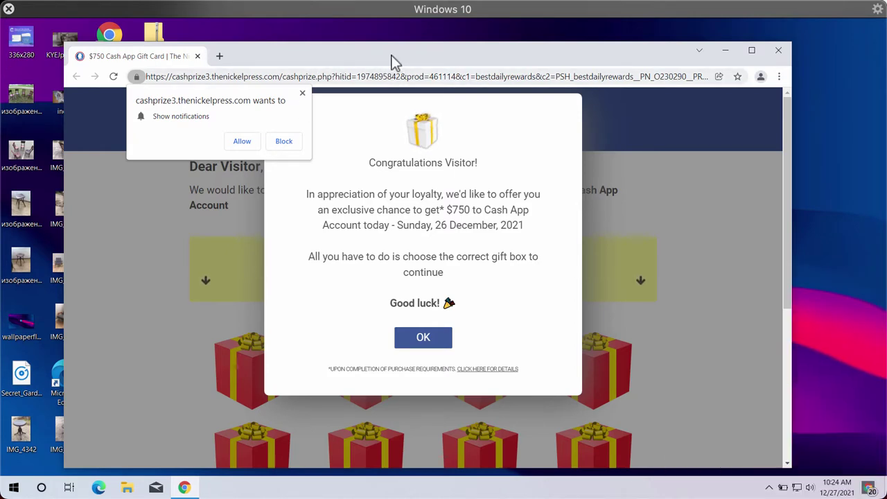
double_click(392, 56)
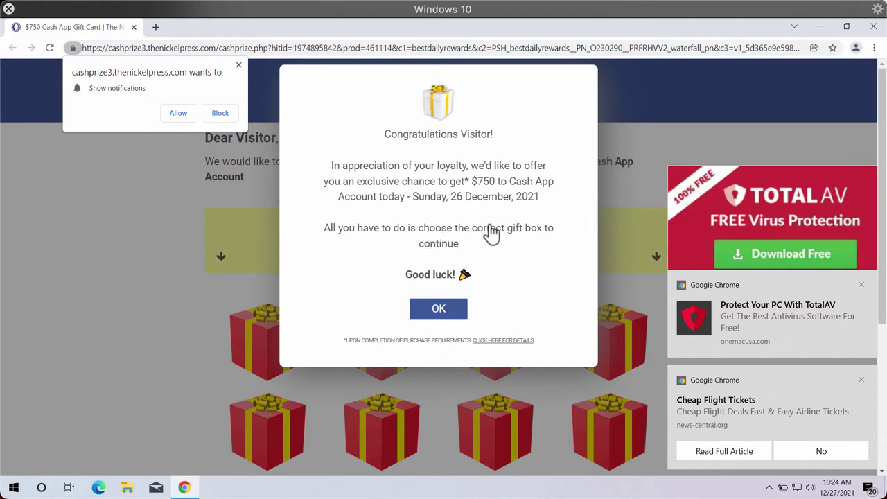
Dismiss the congratulations message, open the third gift box, and close its empty-box alert
click(440, 307)
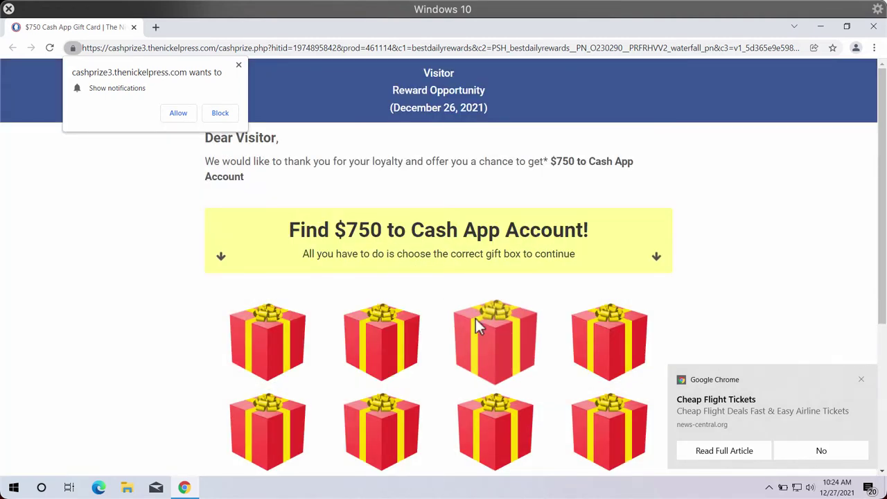
click(476, 326)
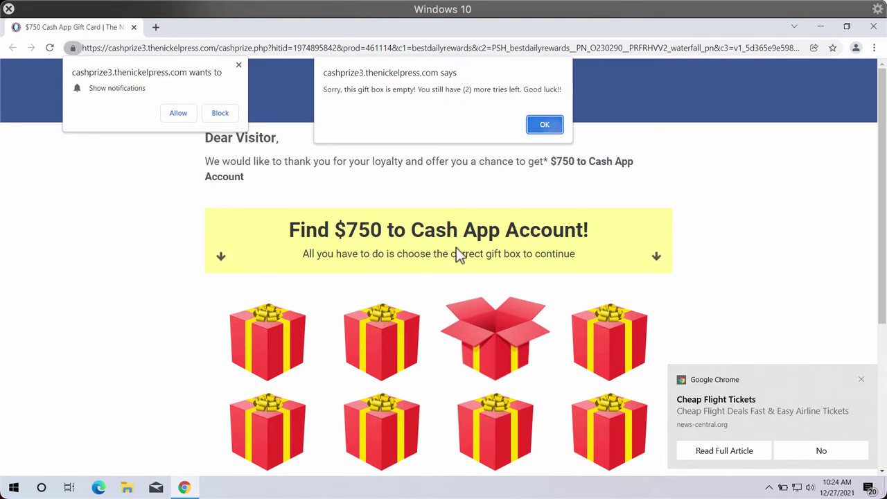
key(Return)
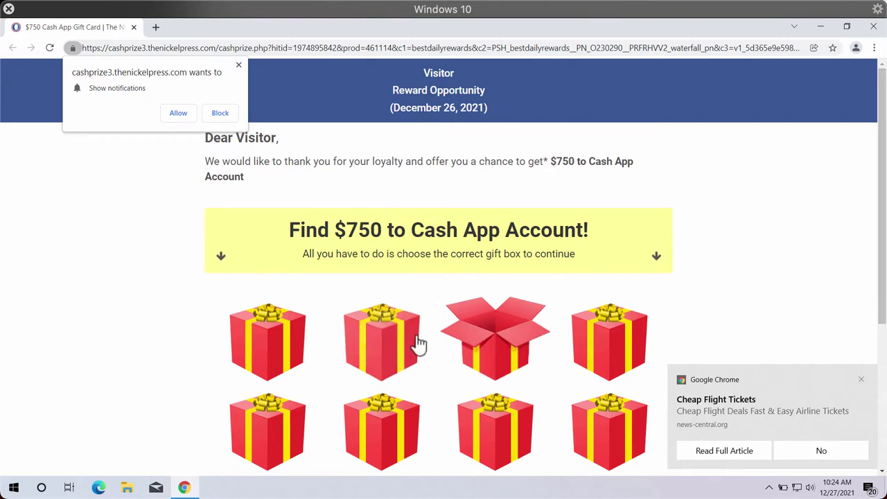
Restore the window to a smaller size and allow cashprize3.thenickelpress.com to send notifications
double_click(420, 28)
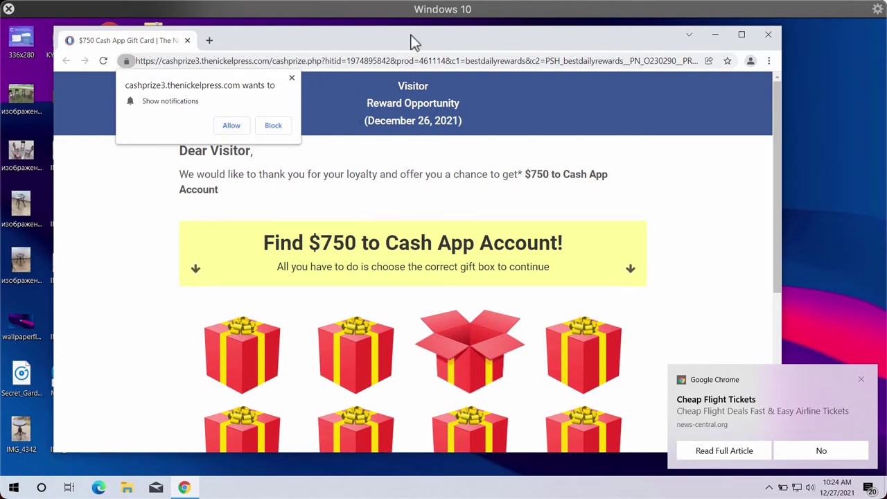
drag(426, 39, 433, 41)
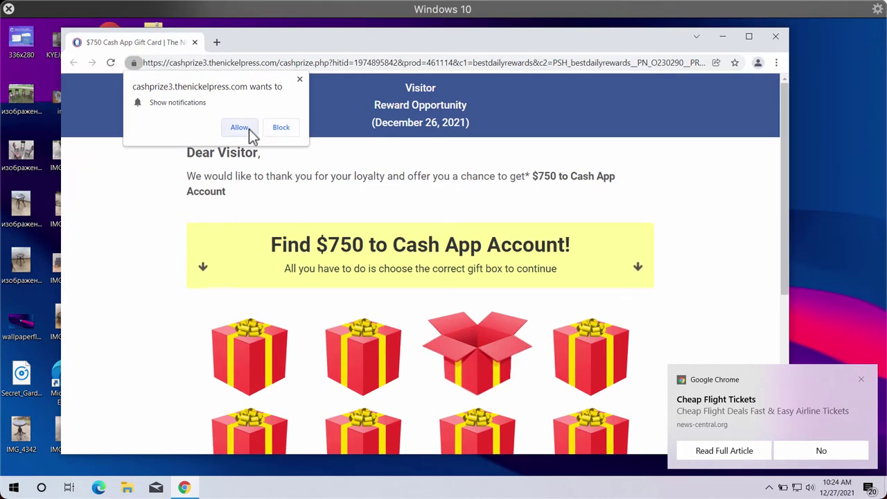
drag(475, 42, 483, 42)
click(246, 128)
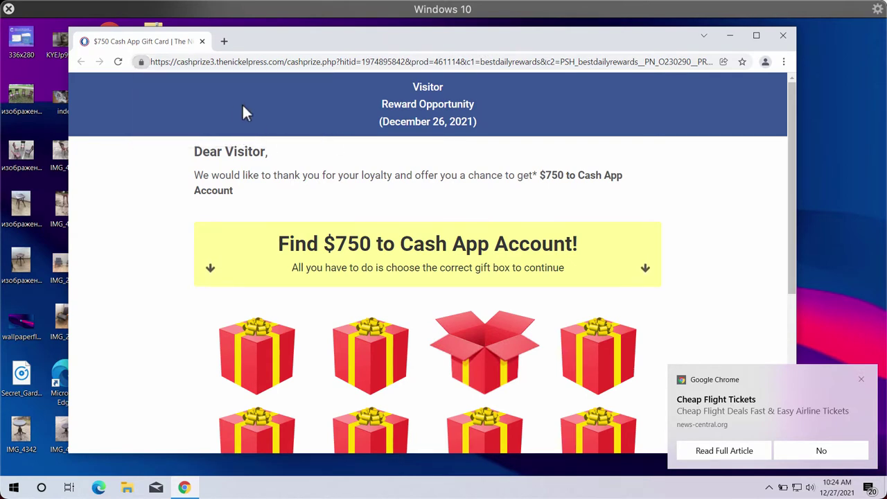
drag(376, 32, 371, 38)
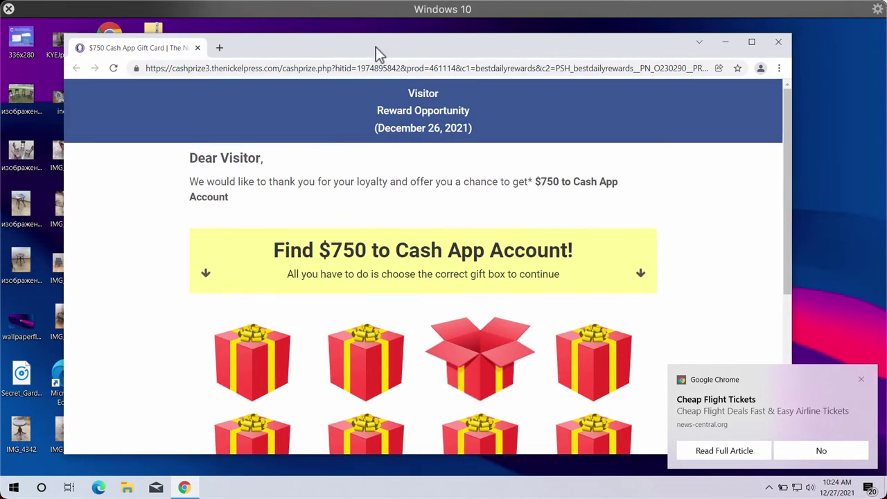
mouse_move(465, 56)
mouse_down()
mouse_move(475, 52)
mouse_move(460, 53)
mouse_up()
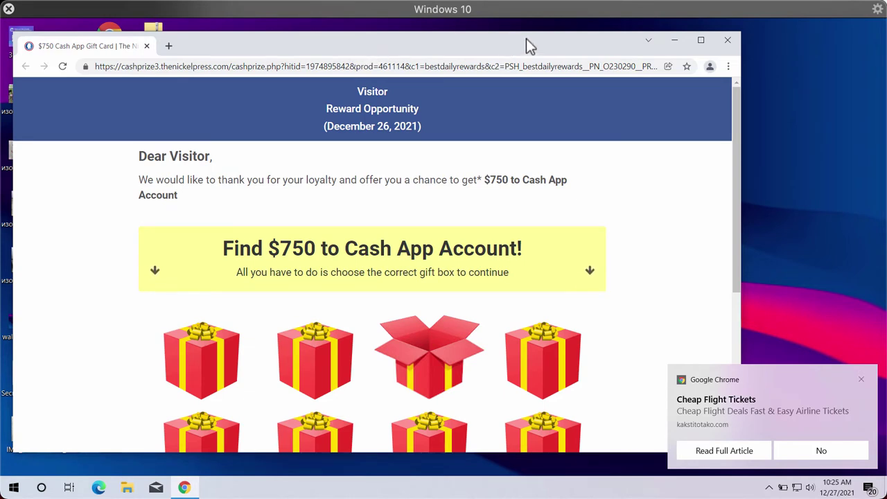
Go to Settings > Privacy and security > Site Settings > Notifications and scroll to the allowed sites
click(727, 66)
click(627, 262)
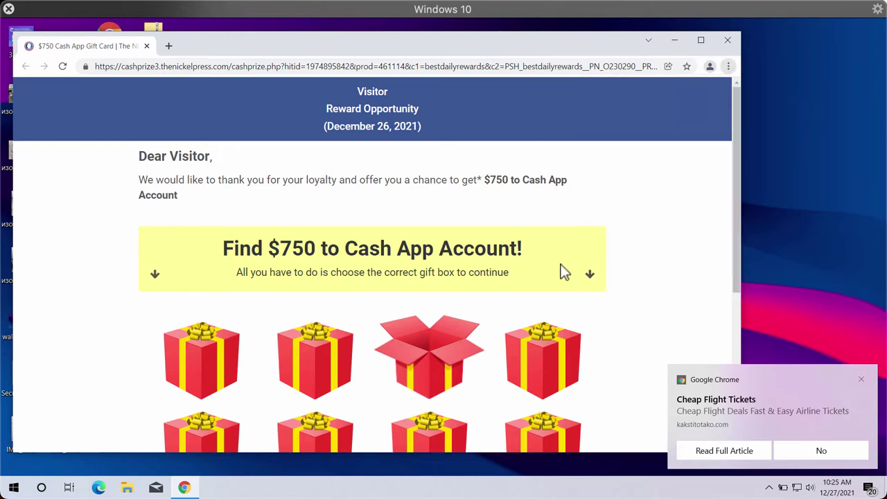
click(64, 173)
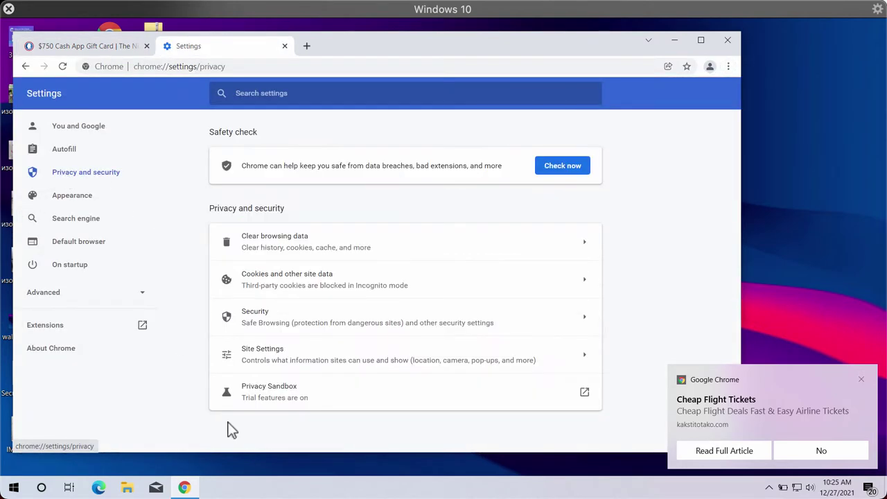
click(257, 355)
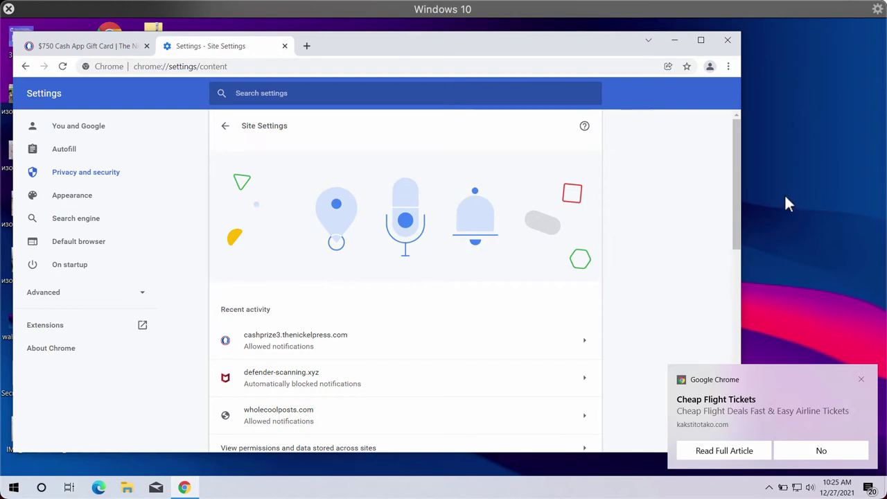
drag(739, 202, 622, 321)
click(330, 404)
drag(736, 192, 747, 313)
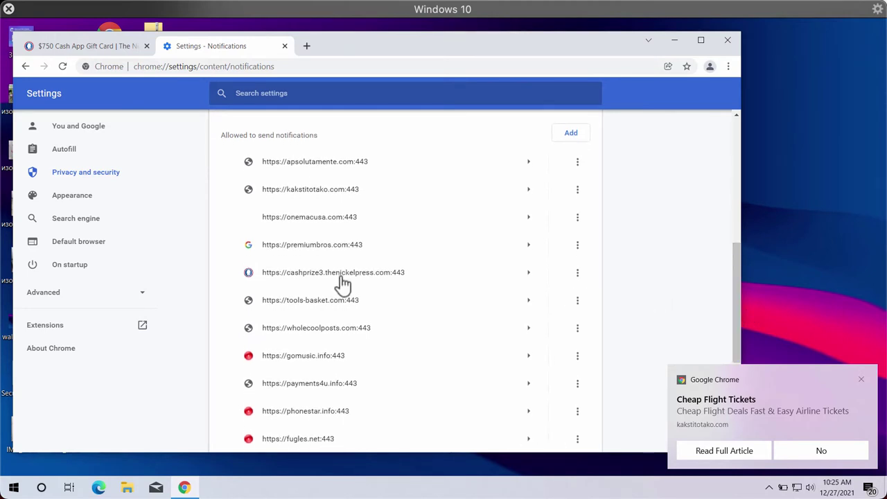
Remove cashprize3, wholecoolposts.com, gomusic.info, phonestar.info, tik-ttok.net and apsolutamente.org from allowed notifications
click(577, 272)
click(549, 317)
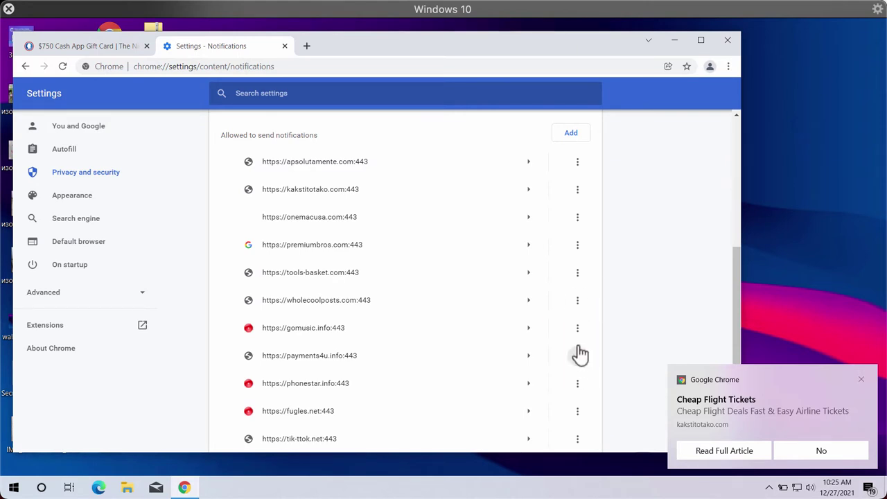
click(580, 303)
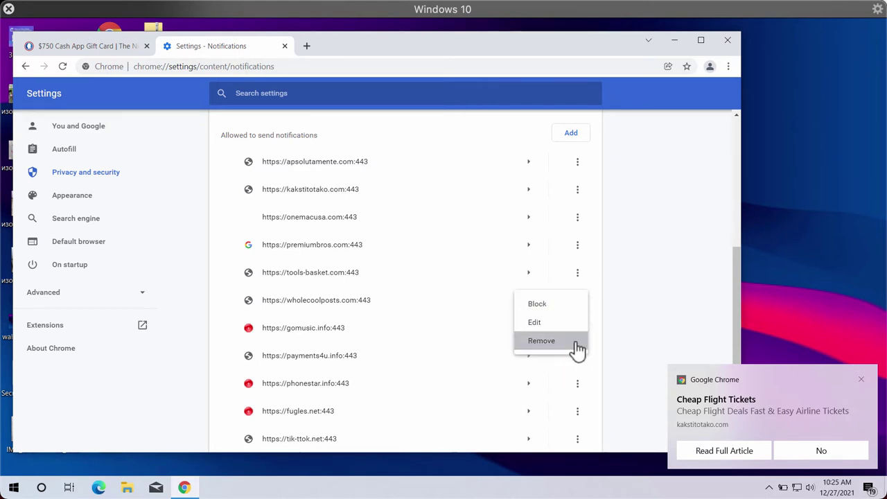
click(576, 344)
click(576, 305)
click(571, 343)
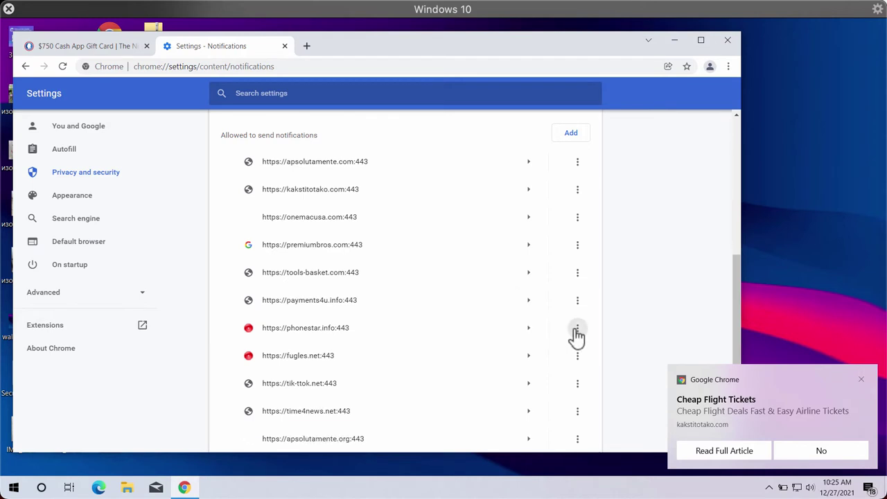
click(577, 330)
click(572, 366)
click(577, 357)
click(584, 392)
click(578, 385)
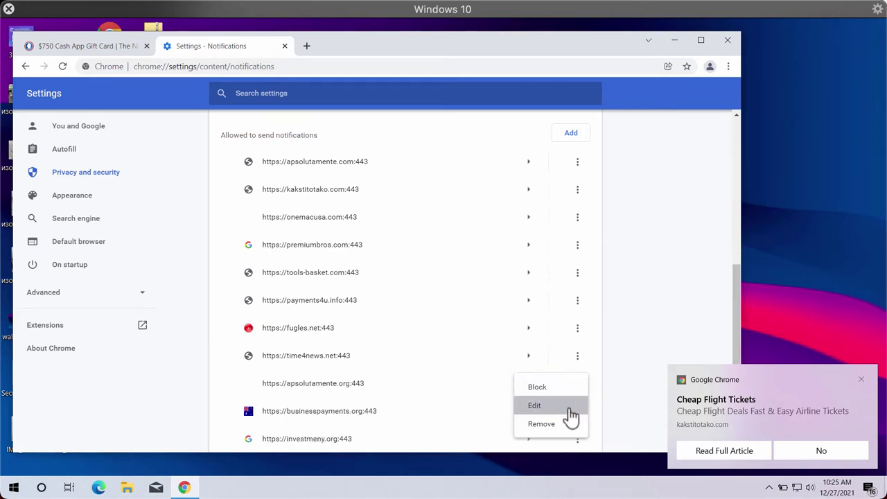
click(572, 423)
Remove apsolutamente.com, kakstitotako.com and businesspayments.org from the allowed notifications list
click(578, 164)
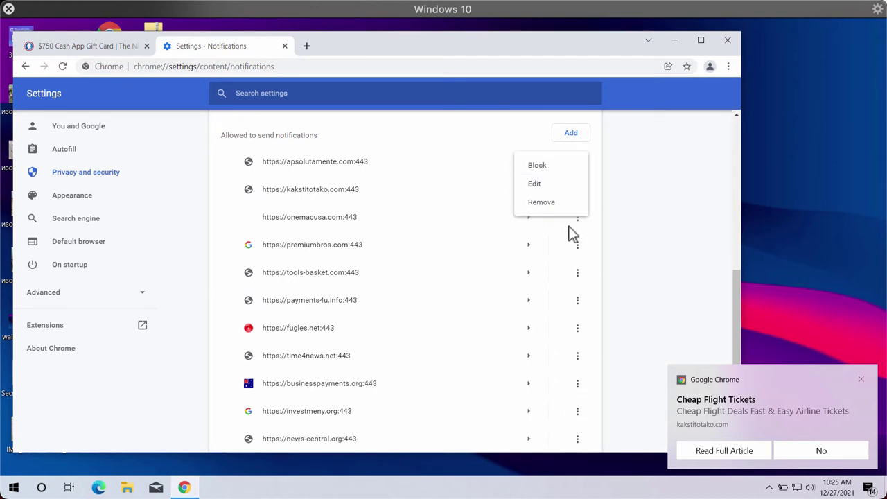
click(582, 199)
click(578, 163)
click(575, 203)
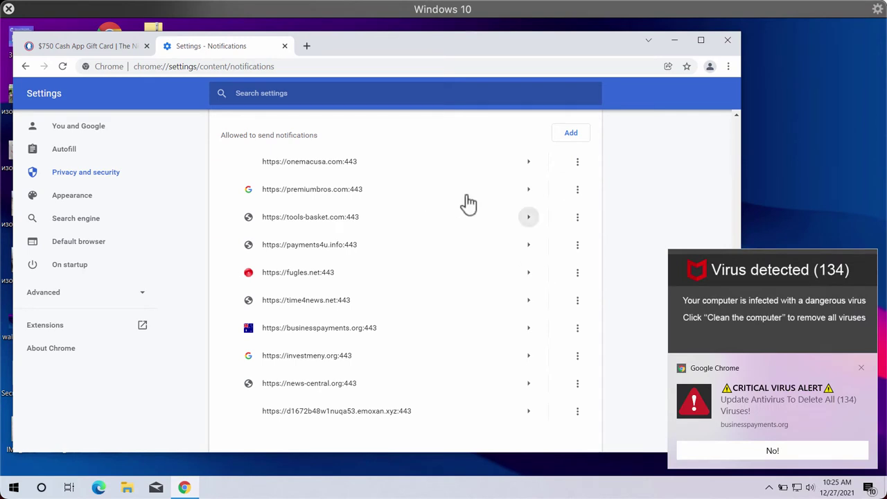
click(579, 329)
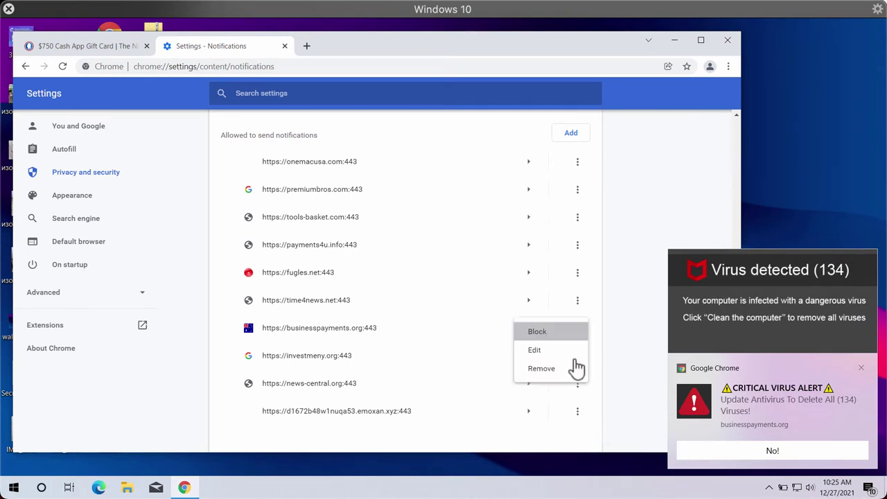
click(579, 369)
Remove premiumbros.com, payments4u.info, fugles.net, onemacusa.com and tools-basket.com from the allowed list
scroll(585, 322, up, 1)
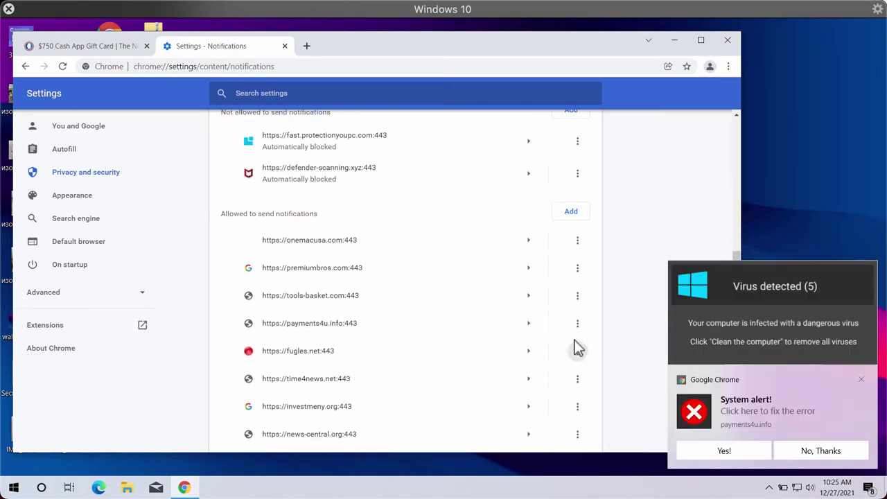
click(578, 268)
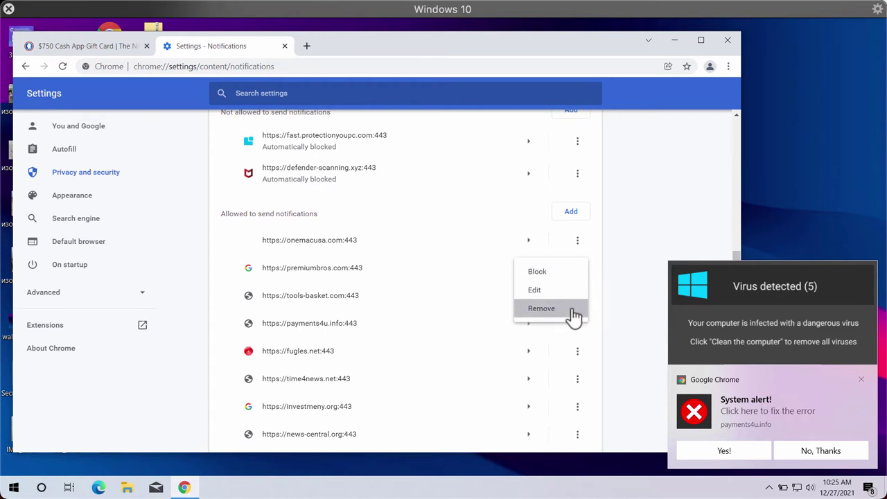
click(575, 313)
click(578, 295)
click(579, 337)
click(577, 295)
click(576, 337)
click(576, 267)
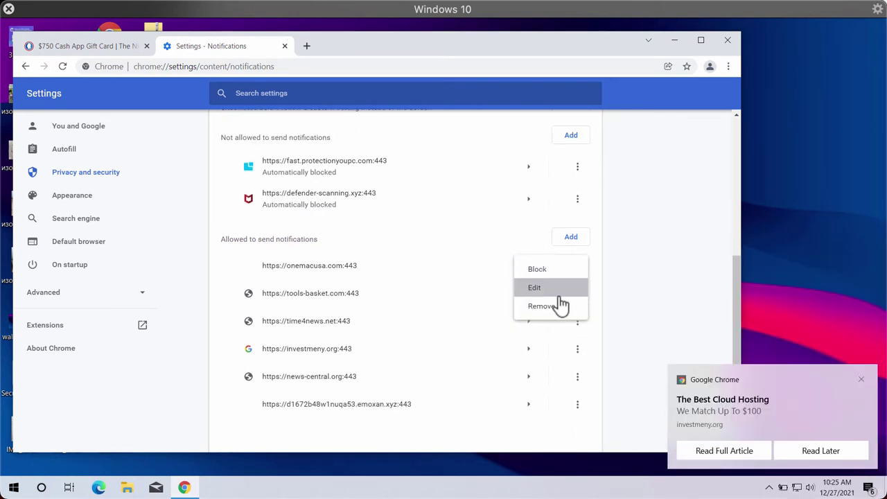
click(560, 305)
click(578, 296)
click(575, 337)
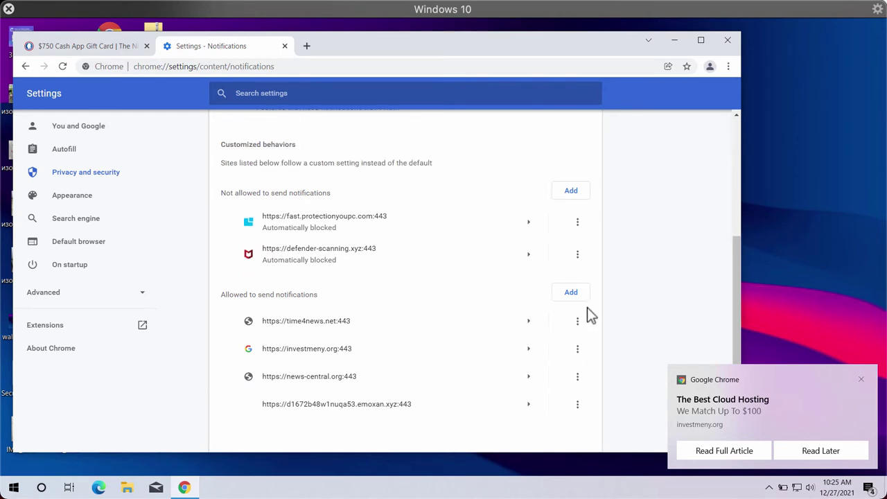
Remove time4news.net, investmeny.org, news-central.org and the last entry, emoxan.xyz, from the list
click(579, 322)
click(570, 361)
click(578, 350)
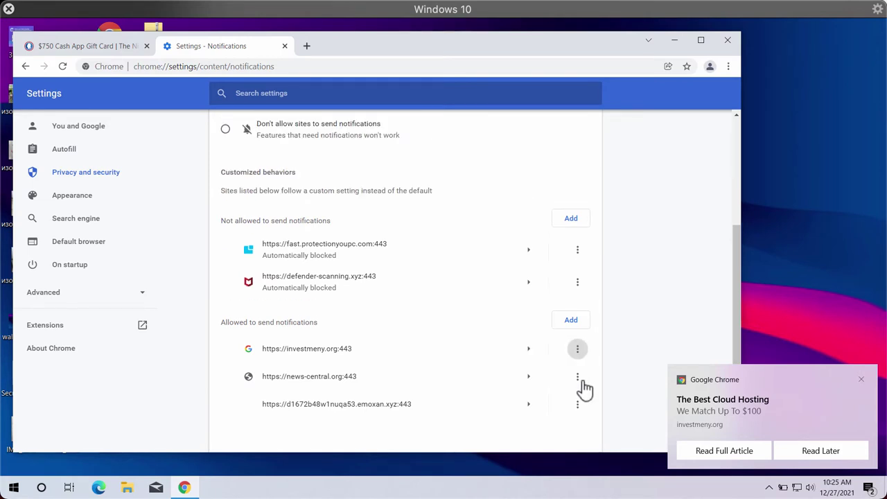
click(574, 393)
click(580, 378)
click(553, 418)
click(577, 406)
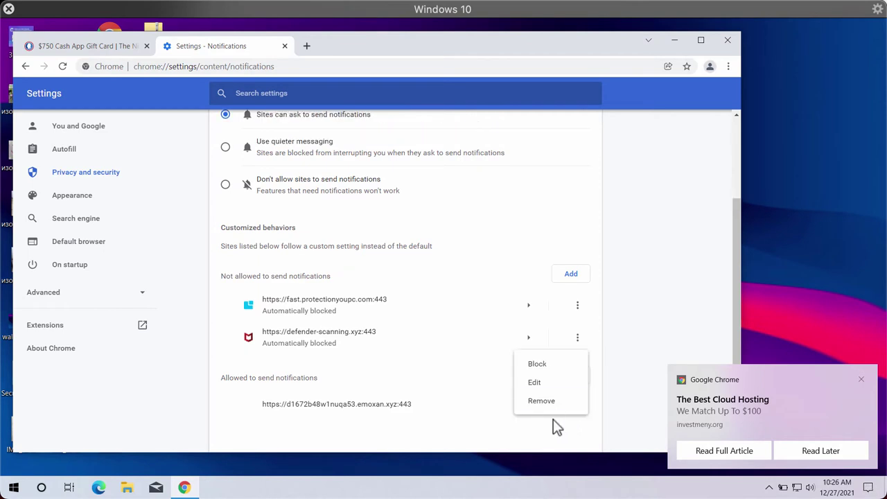
Navigate to combocleaner.com from the address bar
click(340, 67)
text(c)
key(Return)
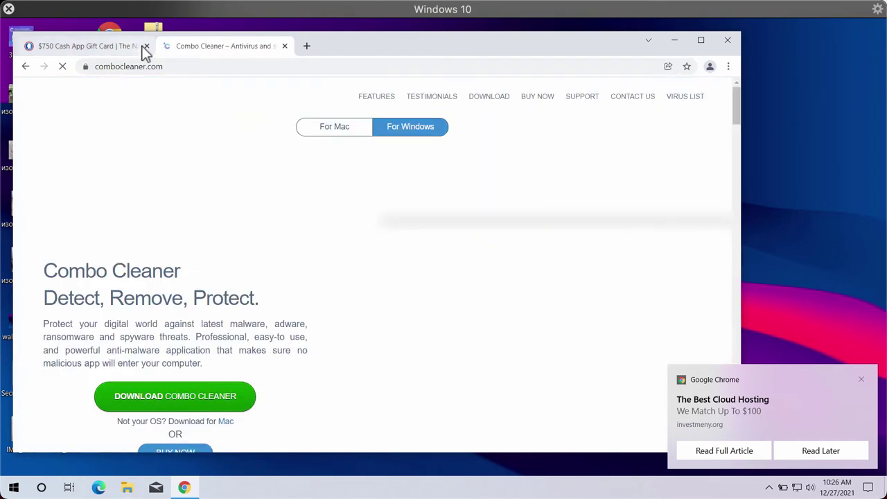
Close the Cash App gift card tab and shift the browser window to the right
click(146, 46)
drag(217, 45, 235, 46)
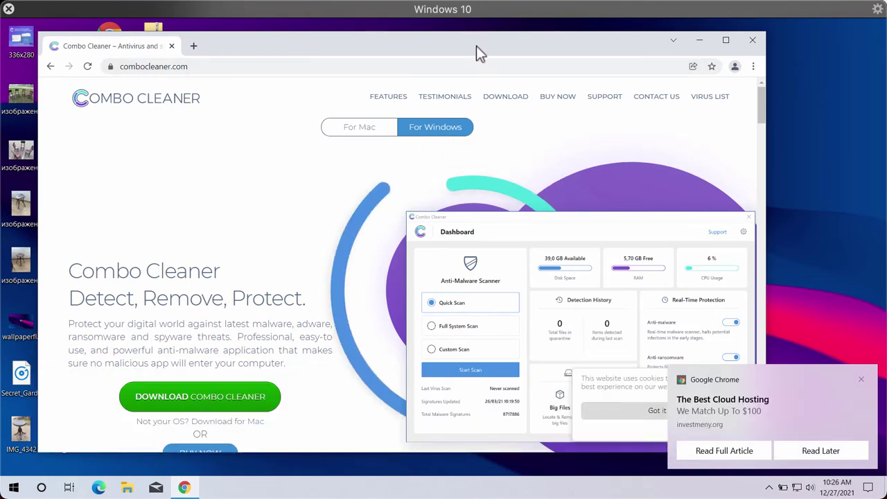
drag(475, 46, 473, 50)
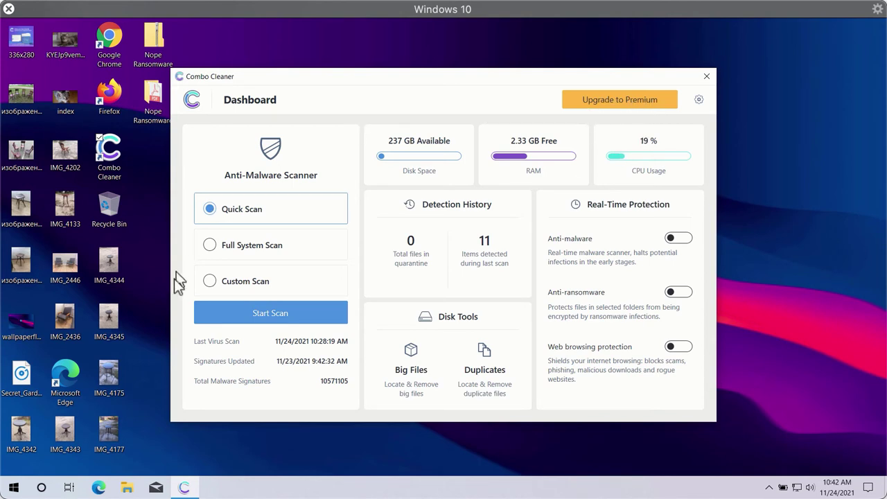
Start a Quick Scan from the Combo Cleaner Dashboard, then open the settings gear
click(269, 316)
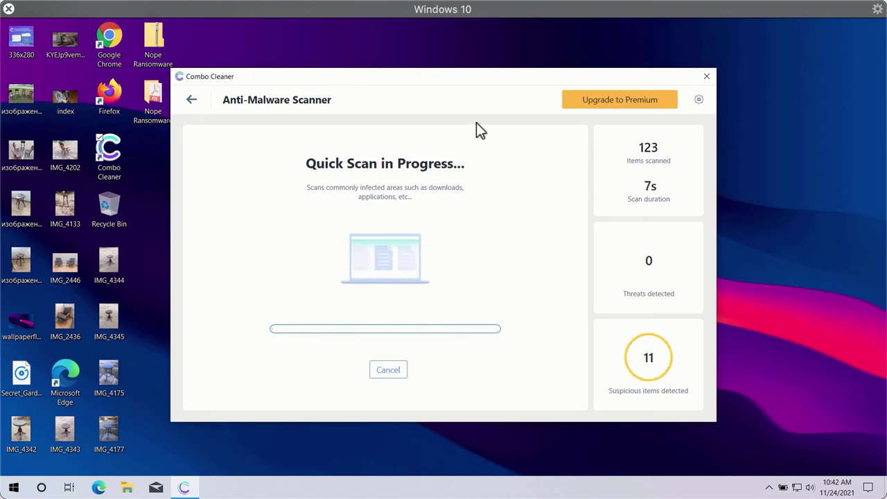
click(698, 102)
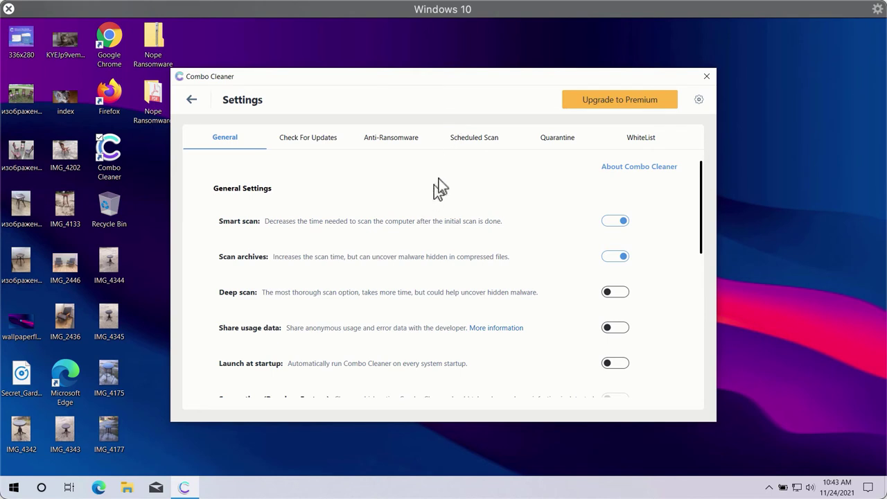
click(396, 143)
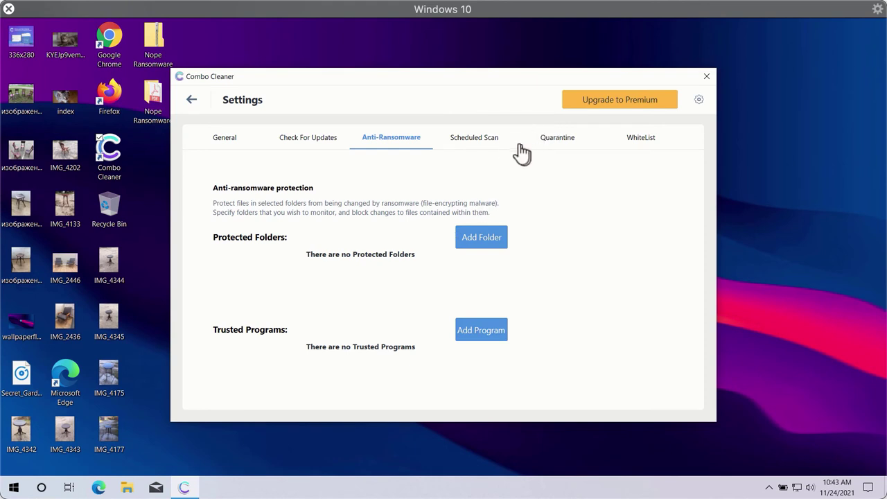
click(487, 143)
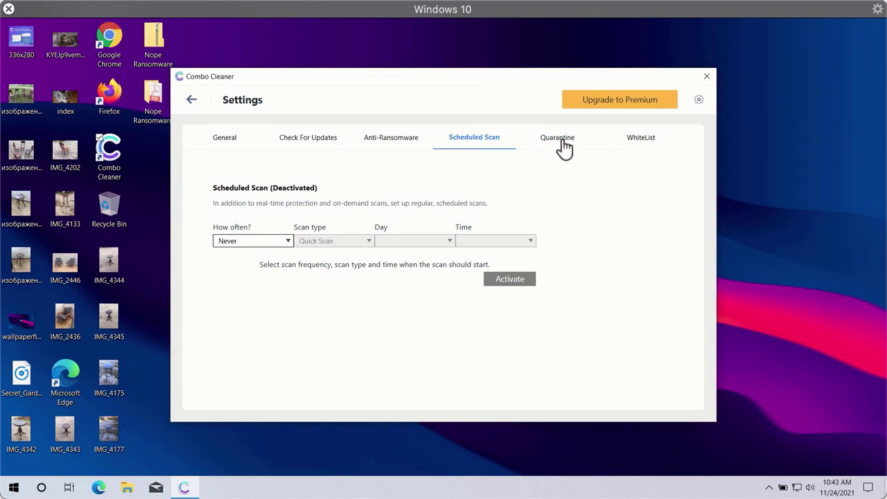
click(222, 144)
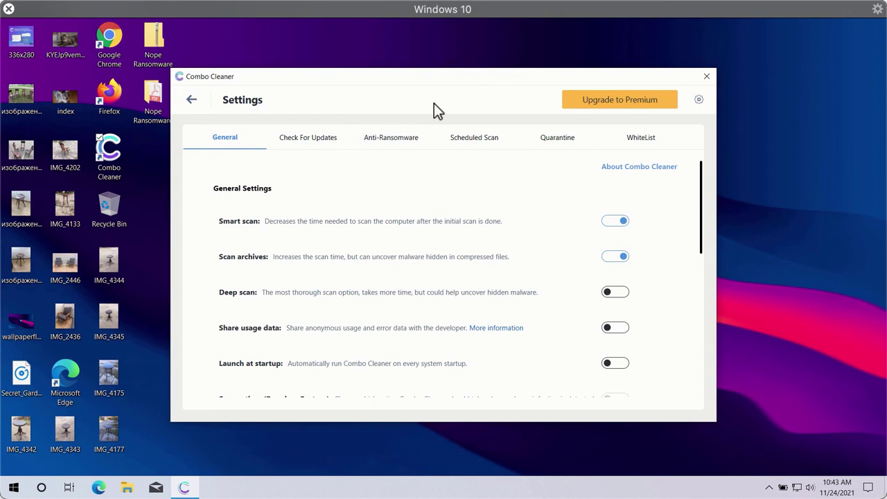
Return to the dashboard, cancel the running quick scan, and scroll through the 12 detected threats
click(193, 101)
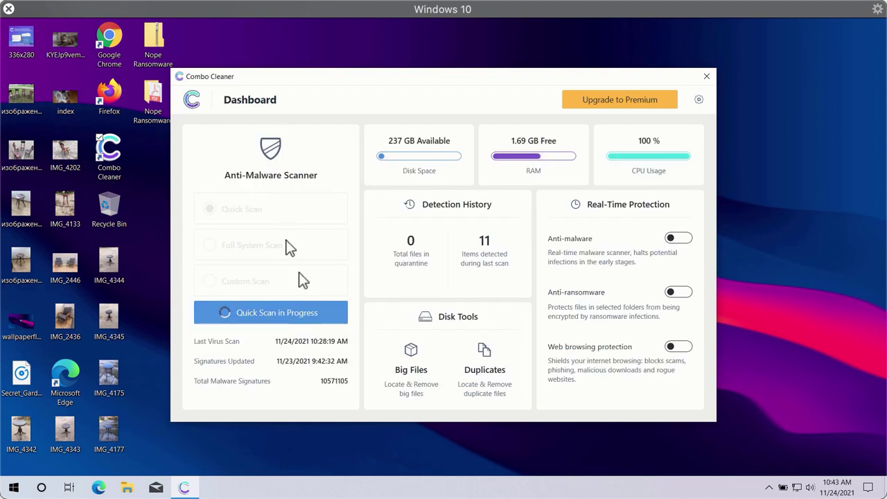
click(336, 318)
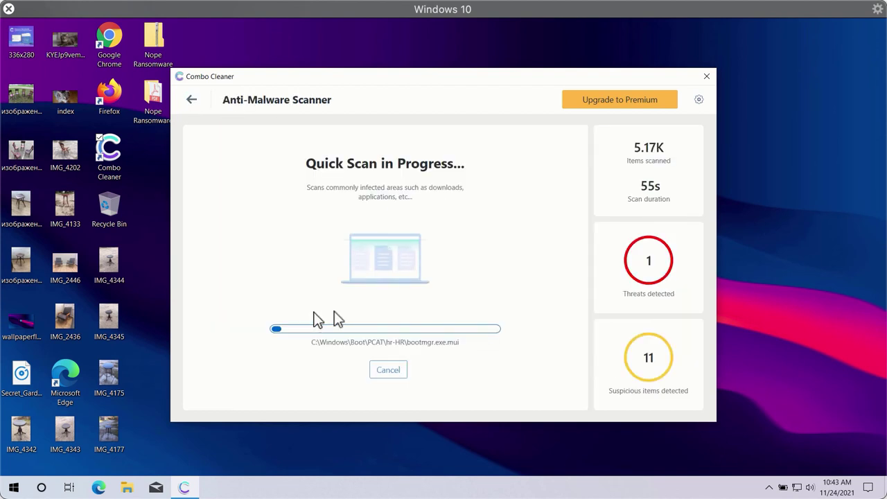
click(387, 372)
click(435, 319)
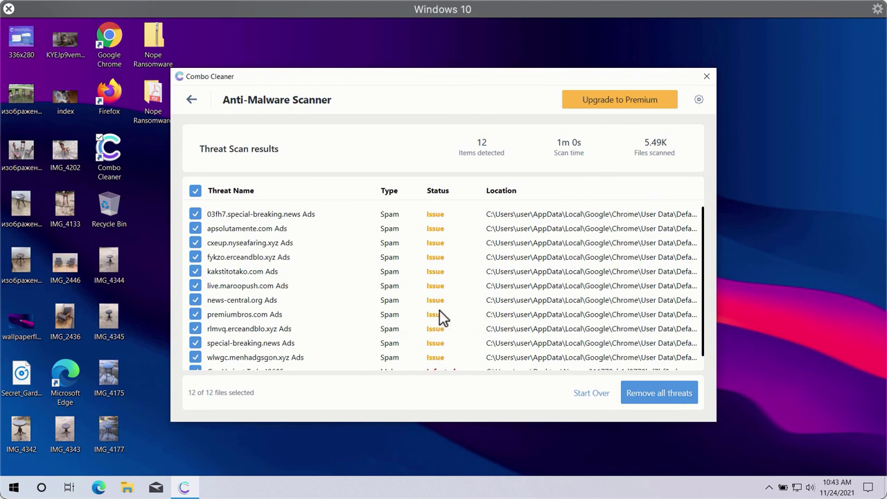
scroll(394, 277, down, 1)
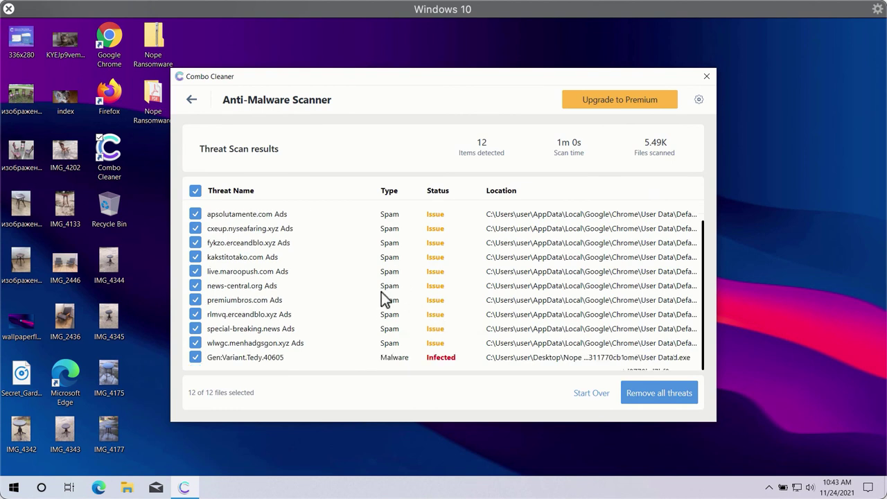
scroll(380, 296, up, 1)
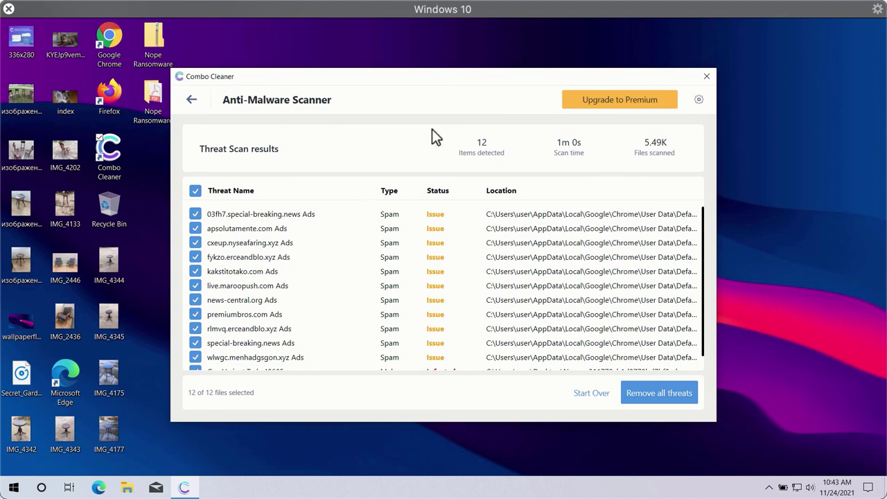
scroll(485, 288, down, 1)
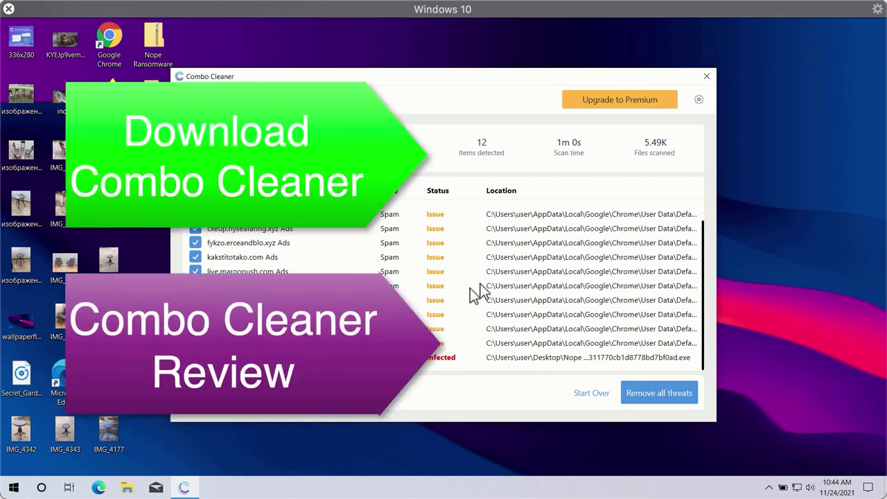